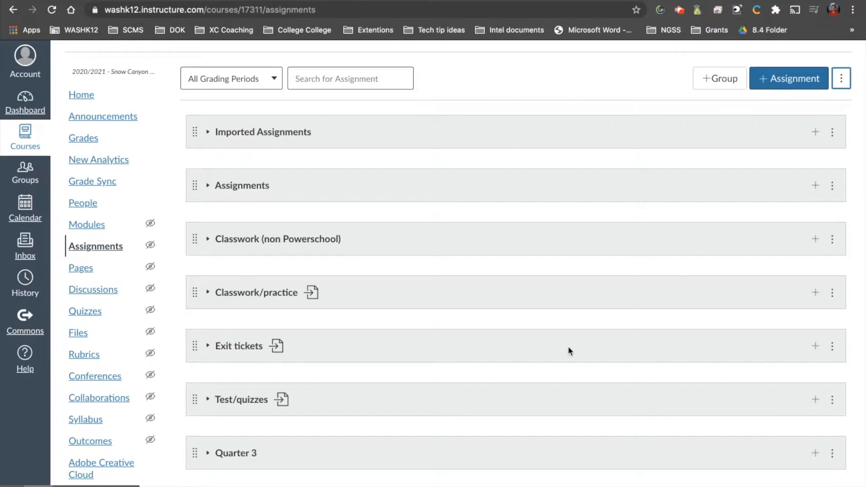
# Step: Switch to PowerTeacher Pro and open the Traditional Grade Calculations settings
pyautogui.click(532, 0)
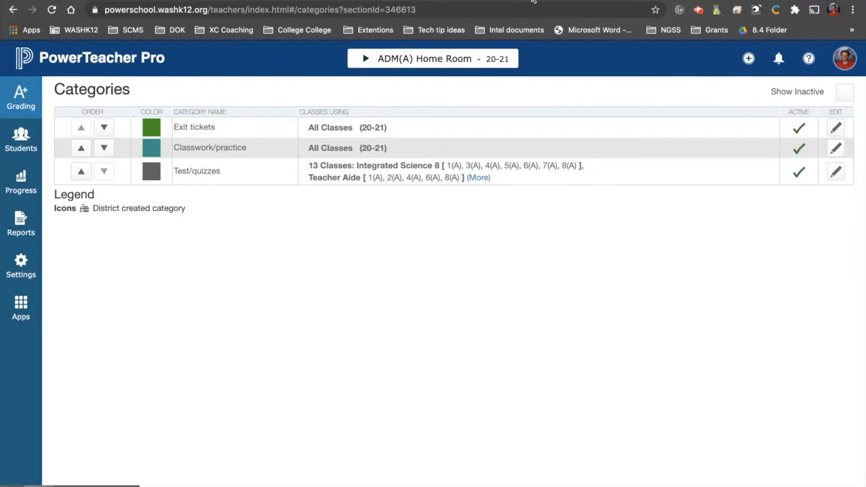
pyautogui.click(22, 271)
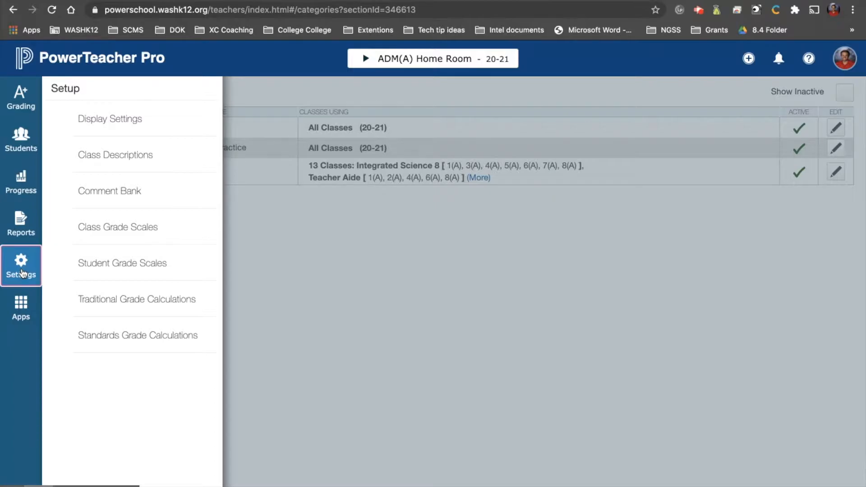
pyautogui.click(106, 301)
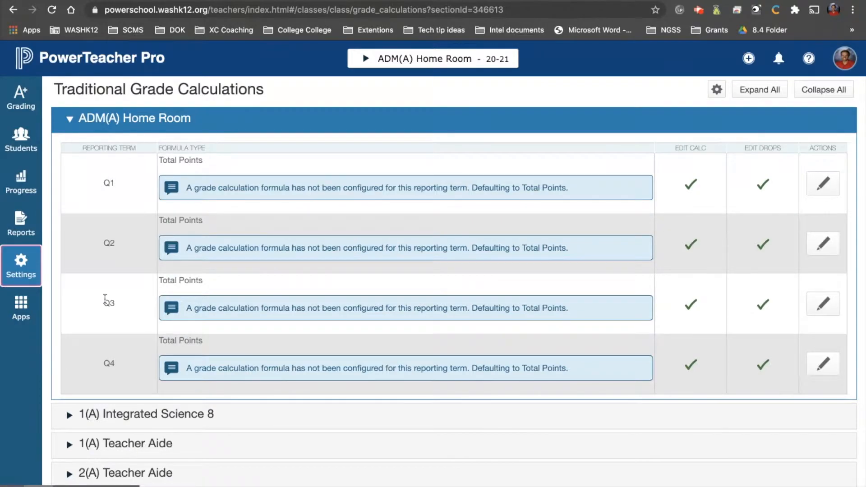
# Step: Collapse ADM(A) Home Room, expand 1(A) Integrated Science 8, and open the Q3 reporting term formula for editing
pyautogui.scroll(-3, 440, 365)
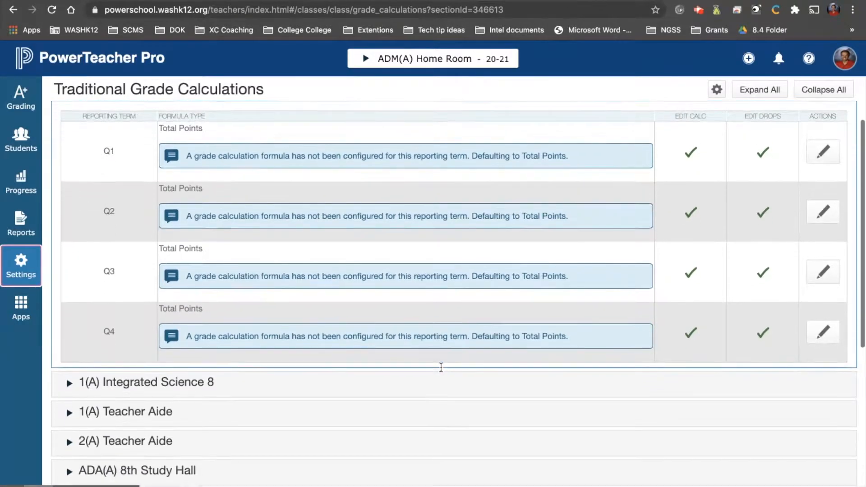
pyautogui.scroll(3, 441, 367)
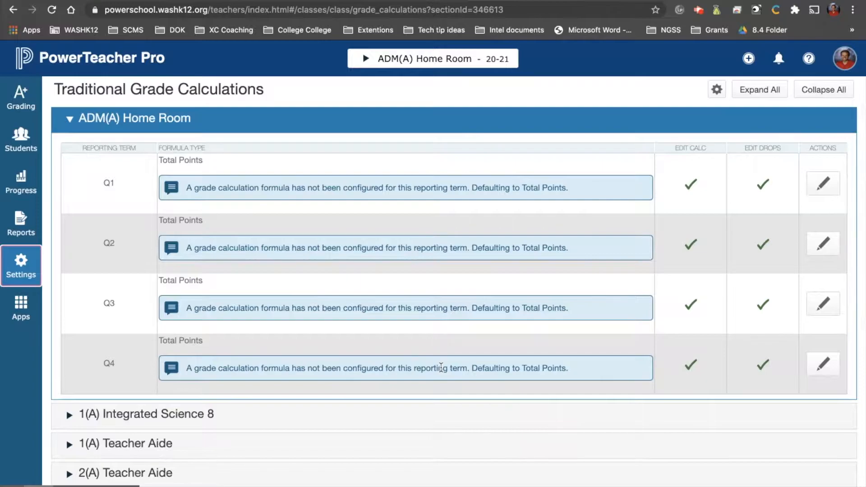
pyautogui.click(111, 118)
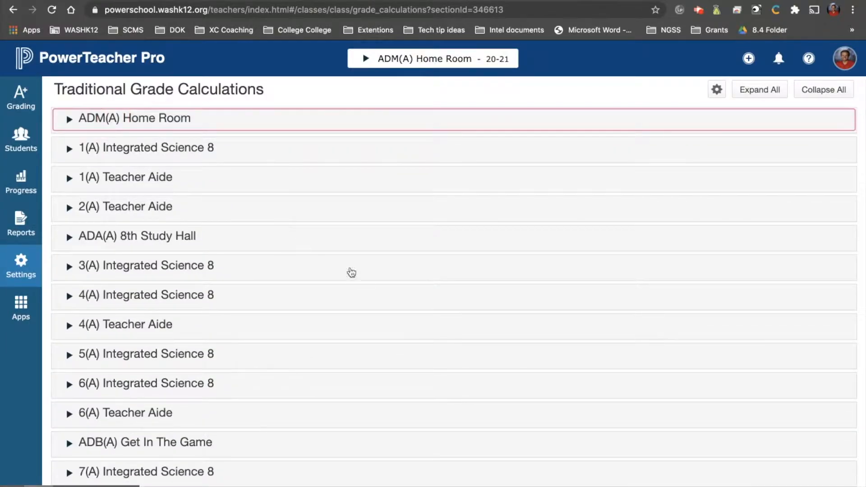
pyautogui.click(163, 152)
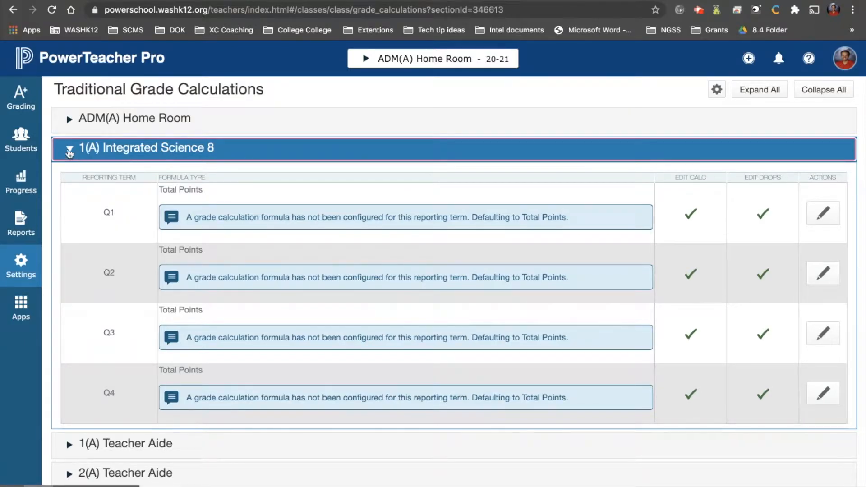
pyautogui.scroll(-1, 543, 331)
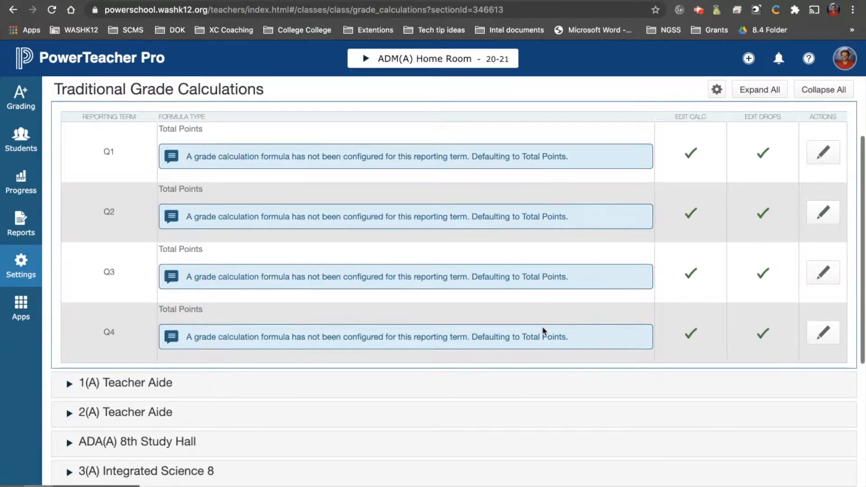
pyautogui.scroll(1, 543, 327)
pyautogui.click(109, 293)
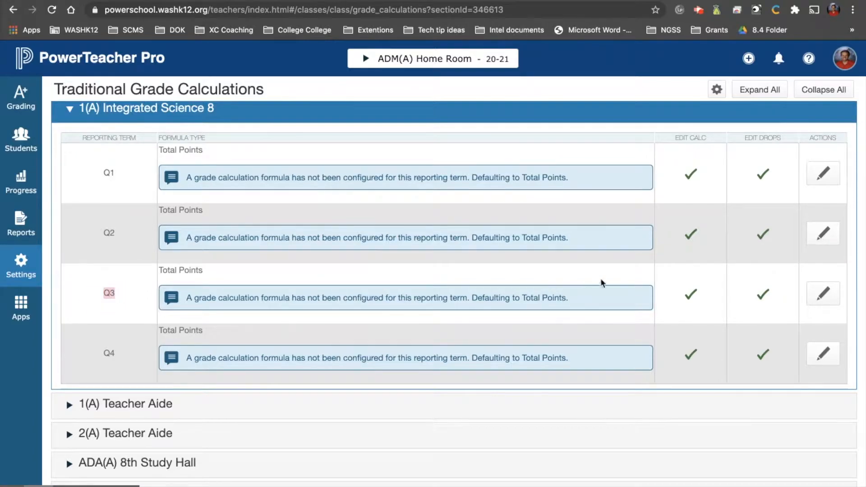
pyautogui.click(822, 296)
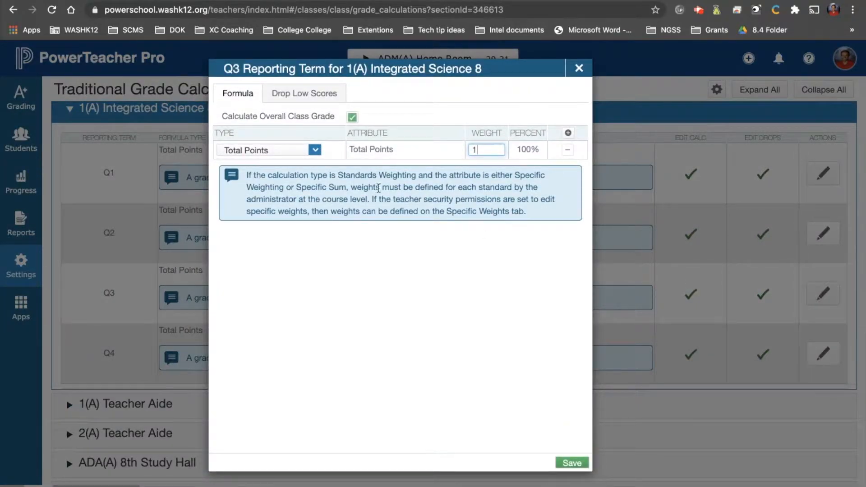
# Step: Set the first formula row's type to Category Weighting
pyautogui.click(309, 152)
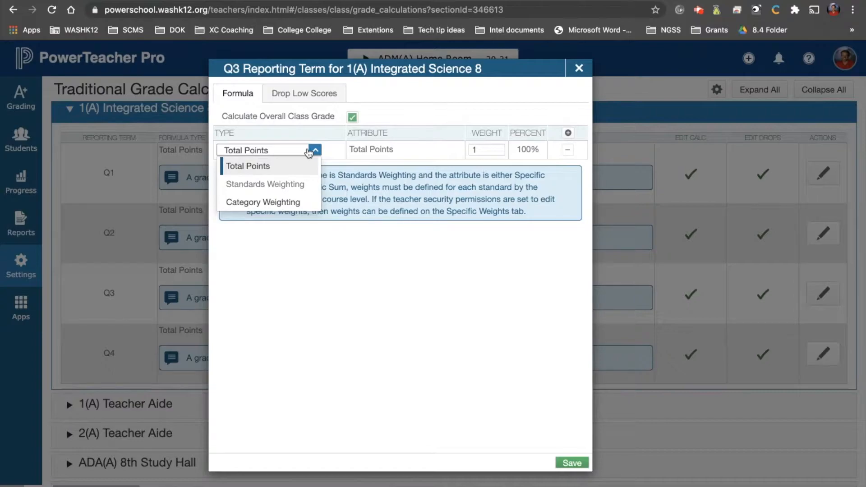
pyautogui.click(291, 200)
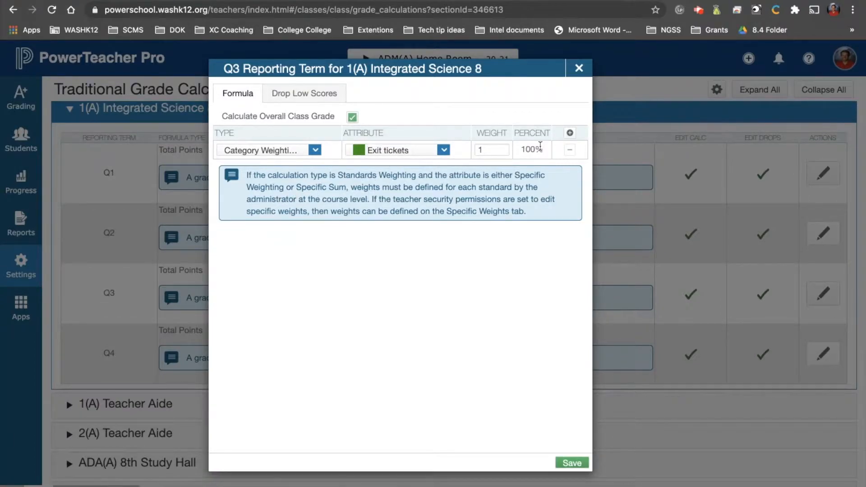
# Step: Add a second formula row with type Category Weighting for the Classwork/practice category
pyautogui.click(570, 133)
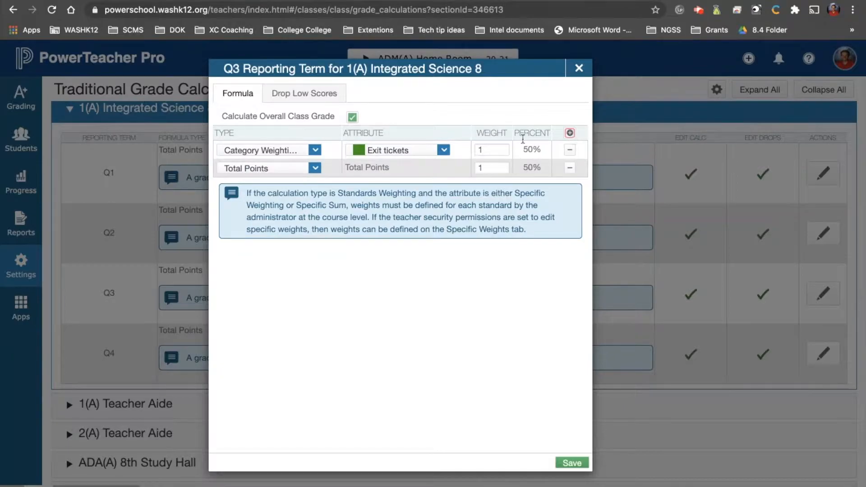
pyautogui.click(314, 168)
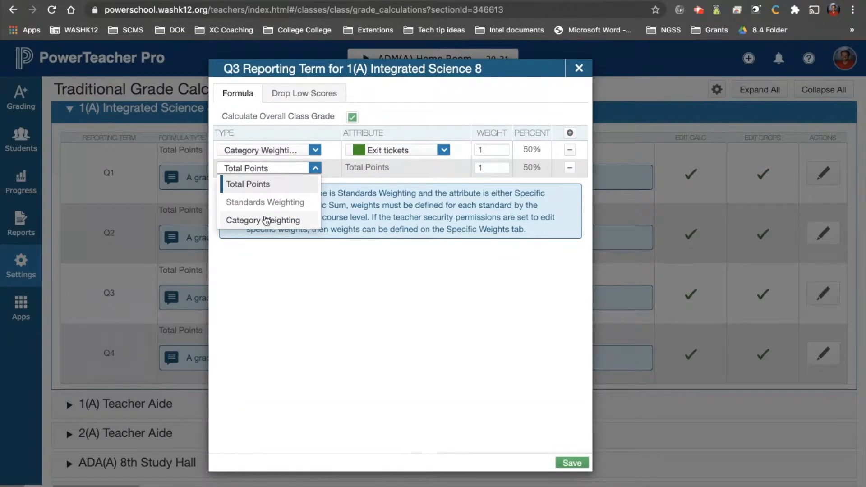
pyautogui.click(266, 220)
pyautogui.click(420, 170)
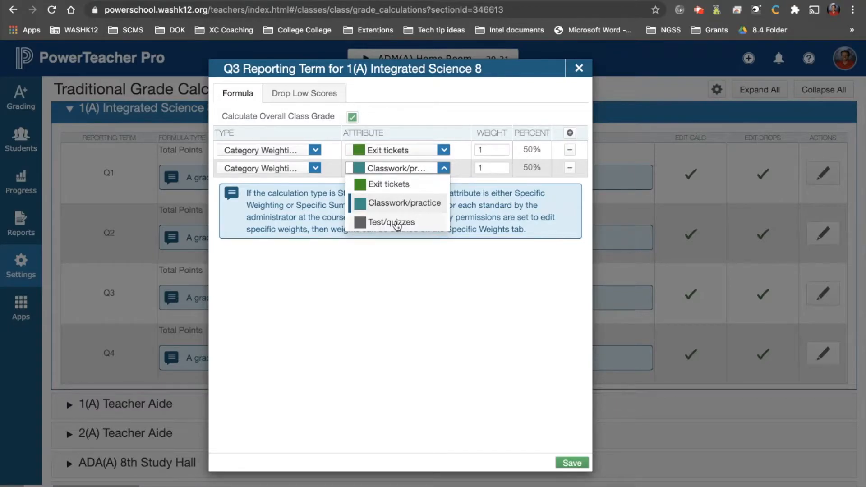
pyautogui.click(385, 268)
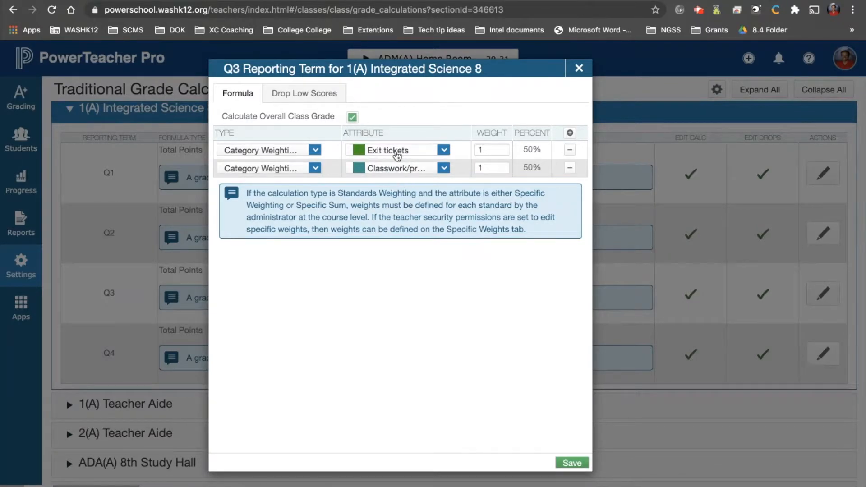
# Step: Set the Exit tickets weight to 2
pyautogui.click(490, 150)
pyautogui.click(487, 169)
pyautogui.doubleClick(503, 150)
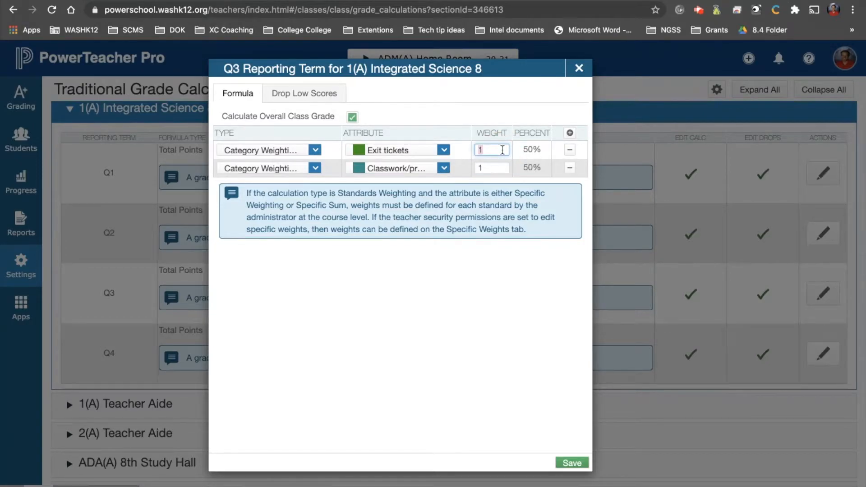
pyautogui.press('BackSpace')
pyautogui.write('2')
pyautogui.click(463, 280)
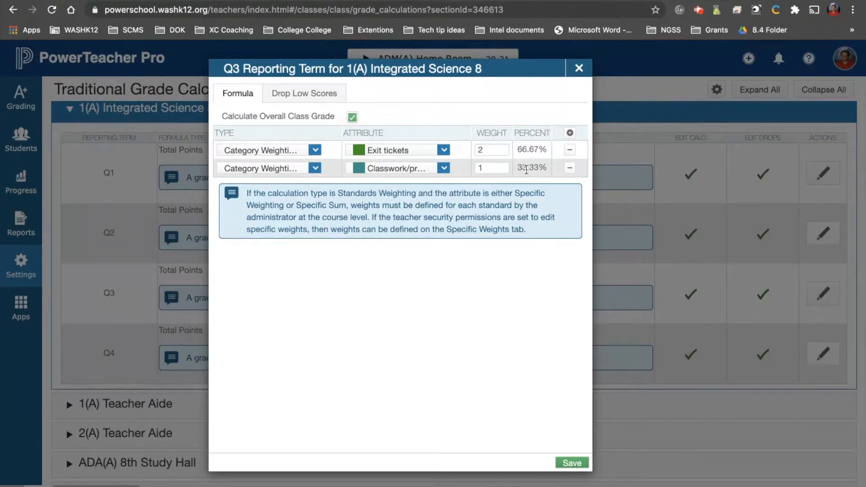
# Step: Try Exit tickets weights of 3 and 4 in turn
pyautogui.doubleClick(485, 151)
pyautogui.write('3')
pyautogui.click(496, 349)
pyautogui.doubleClick(486, 151)
pyautogui.write('4')
pyautogui.click(500, 306)
# Step: Add a third formula row with type Category Weighting for the Test/quizzes category
pyautogui.click(570, 133)
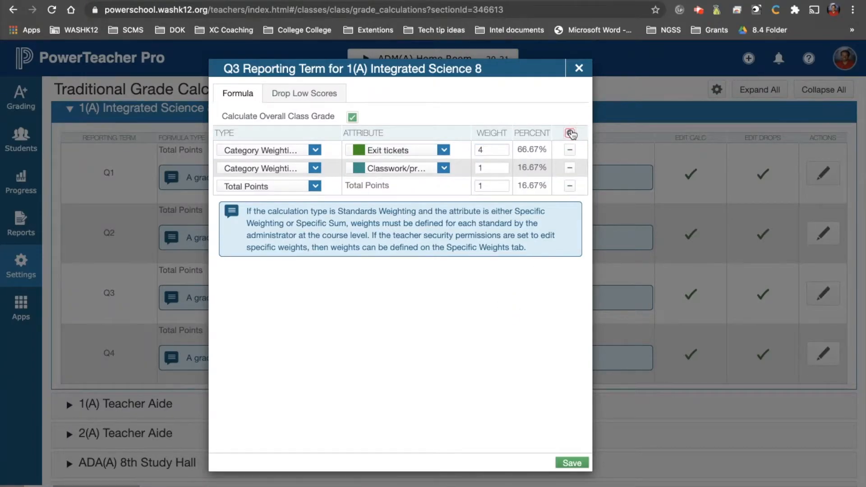
pyautogui.click(304, 186)
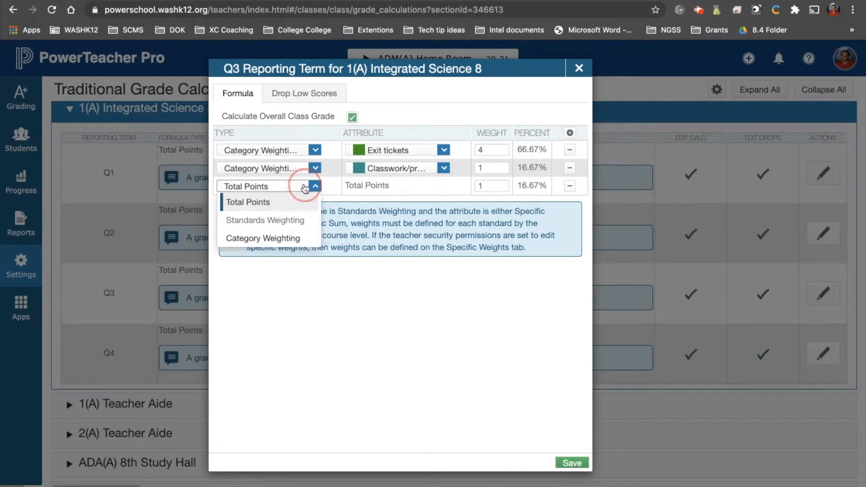
pyautogui.click(270, 238)
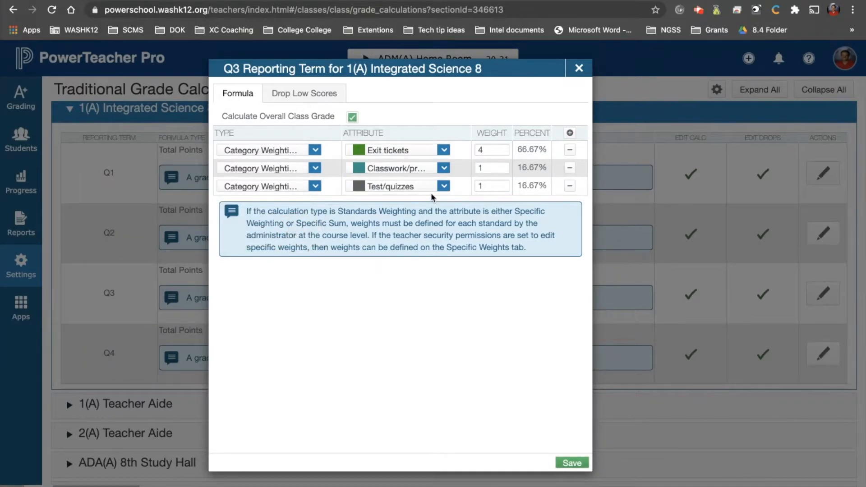
# Step: Set the Exit tickets weight to 1
pyautogui.doubleClick(499, 146)
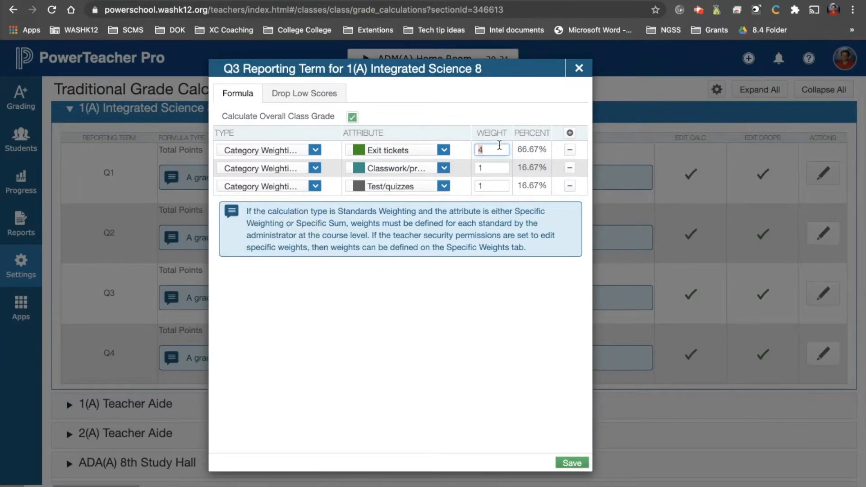
pyautogui.write('1')
pyautogui.click(496, 305)
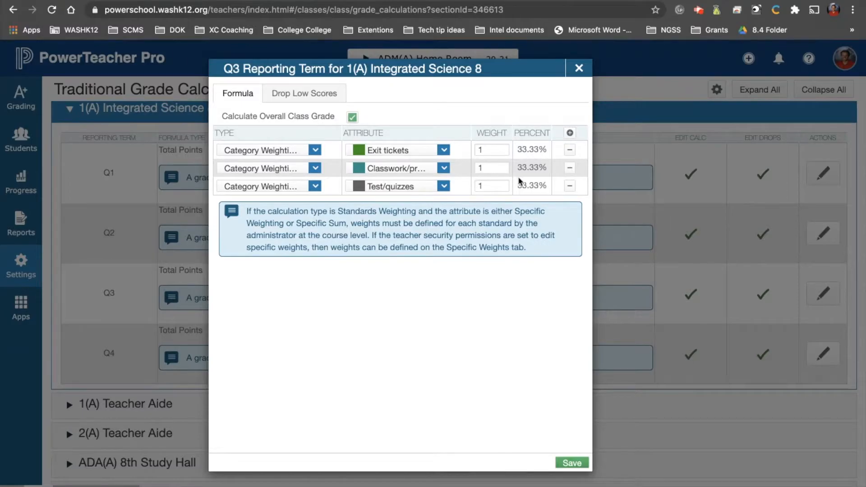
# Step: Set the Test/quizzes weight to 3 and save the Q3 formula
pyautogui.click(440, 188)
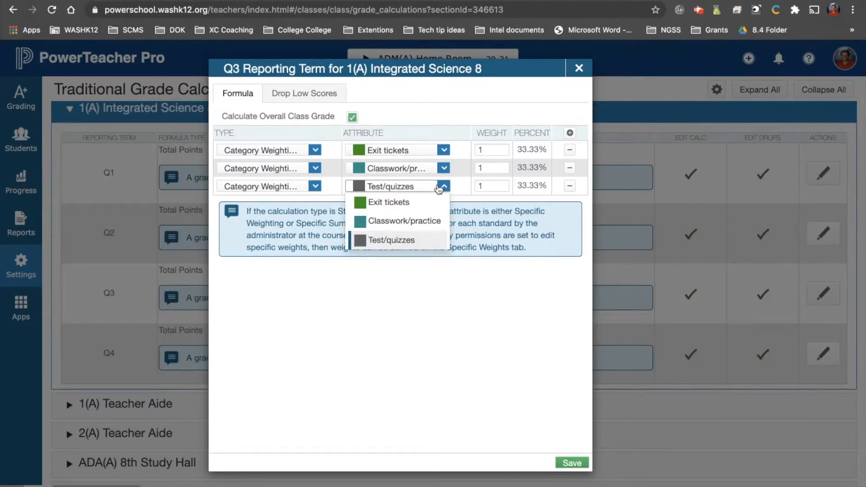
pyautogui.click(487, 299)
pyautogui.click(493, 186)
pyautogui.press('BackSpace')
pyautogui.write('3')
pyautogui.click(469, 322)
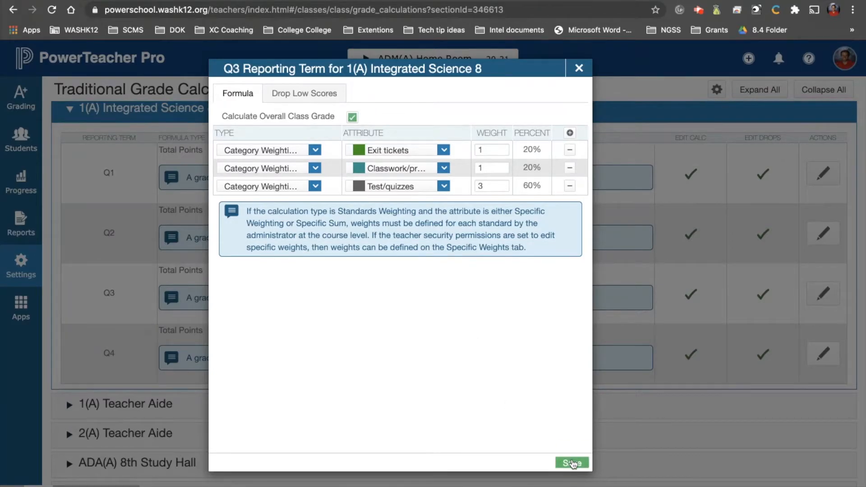
pyautogui.click(572, 463)
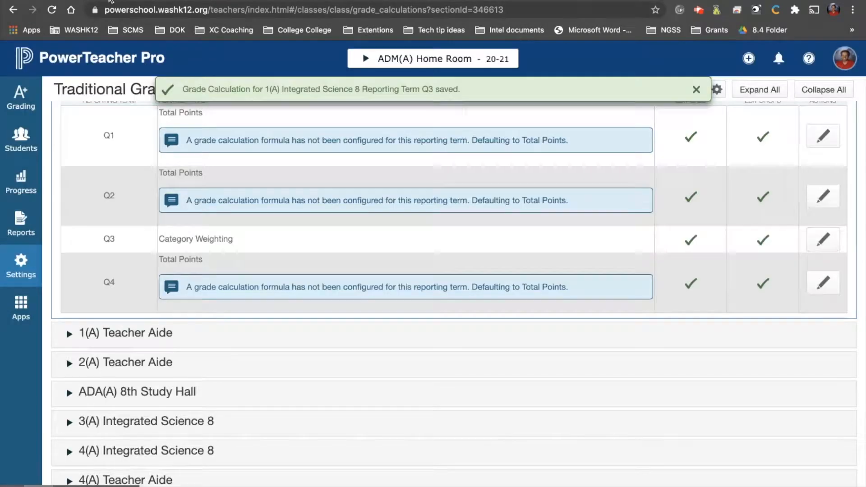
# Step: Switch to Canvas and examine the contents of the Classwork (non Powerschool) and Assignments groups
pyautogui.click(111, 1)
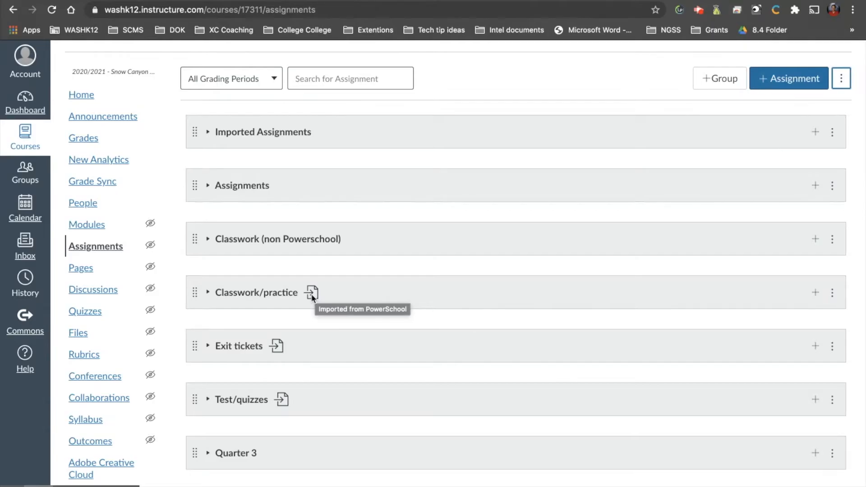
pyautogui.click(247, 238)
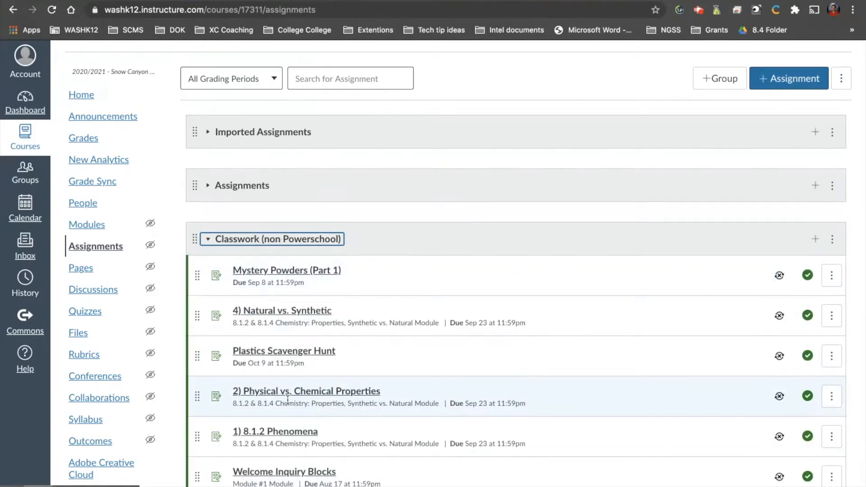
pyautogui.scroll(-4, 288, 398)
pyautogui.scroll(5, 288, 399)
pyautogui.click(289, 272)
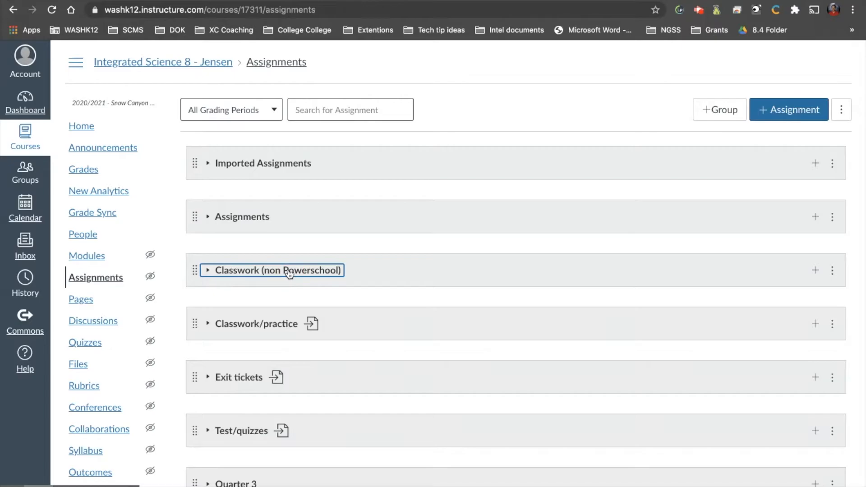
pyautogui.click(289, 271)
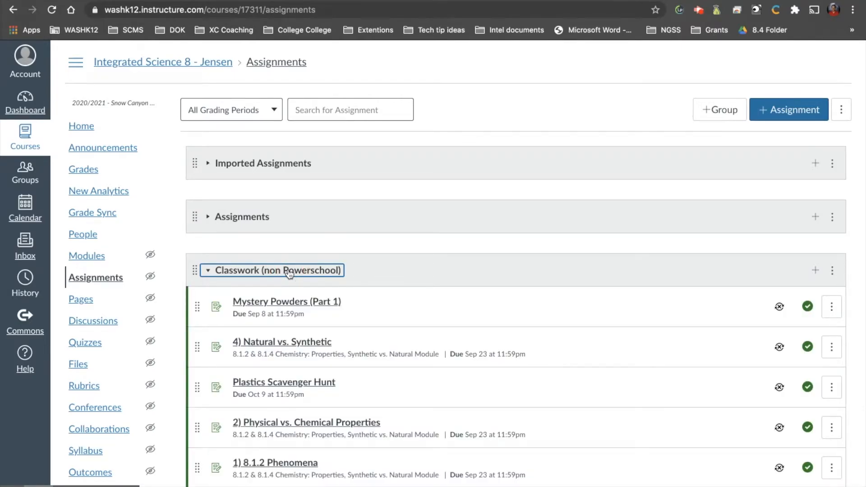
pyautogui.click(289, 272)
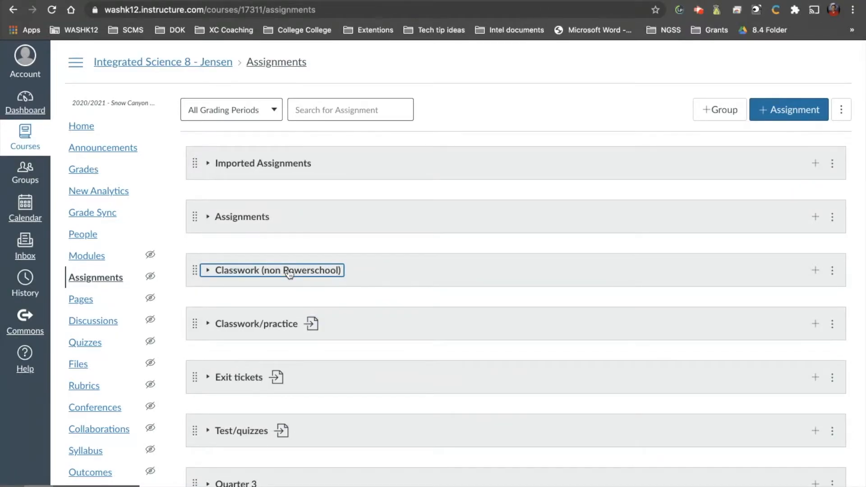
pyautogui.click(259, 218)
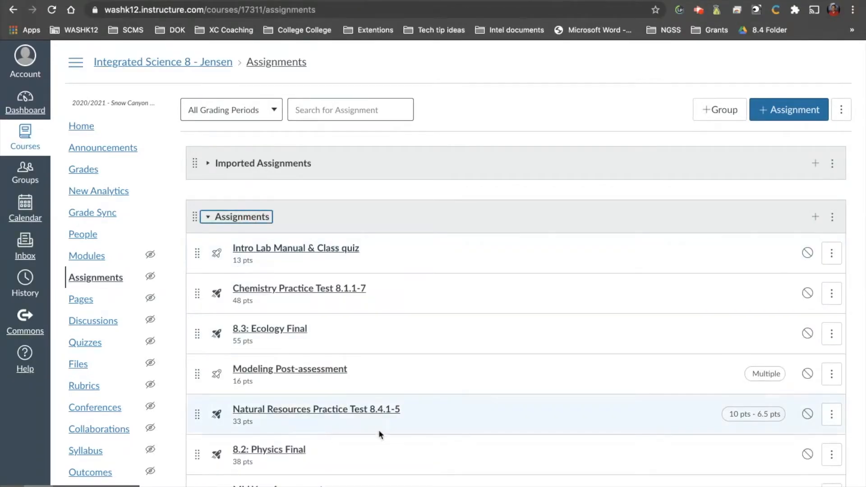
pyautogui.click(253, 221)
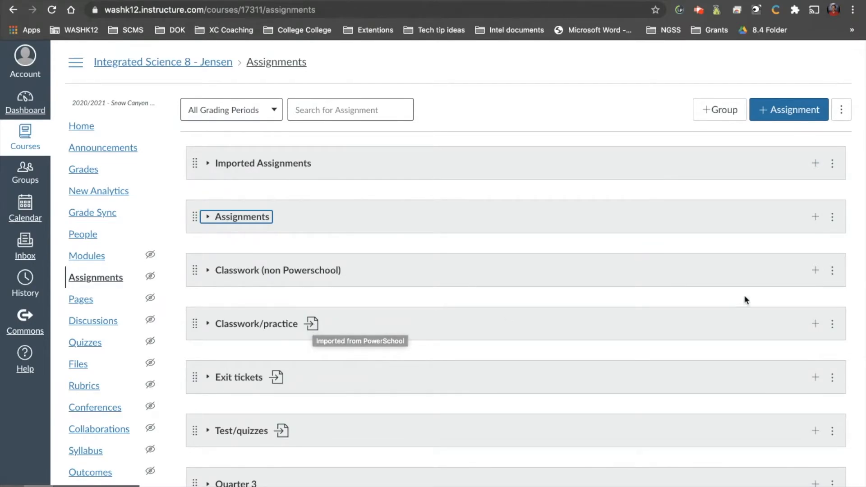
# Step: Import the assignment groups from PowerSchool into the Canvas course
pyautogui.click(839, 116)
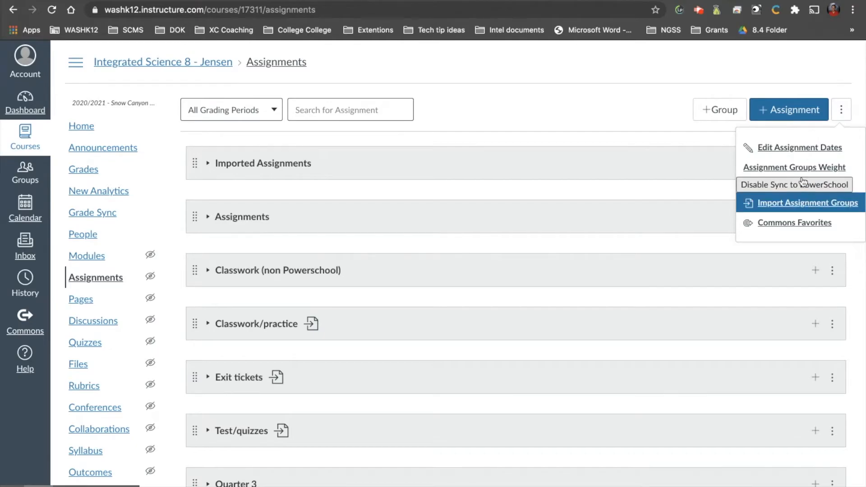
pyautogui.click(802, 203)
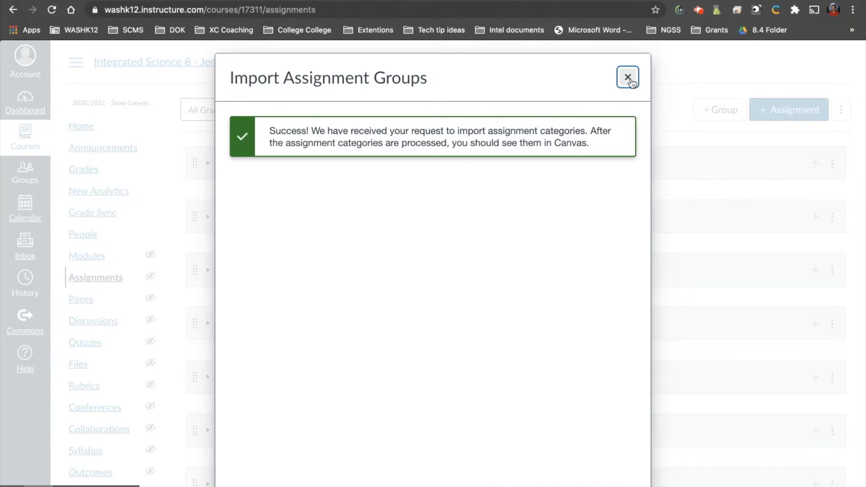
# Step: Close the import confirmation and review the Q3 grade calculation of 1(A) Integrated Science 8 in PowerTeacher Pro
pyautogui.click(627, 77)
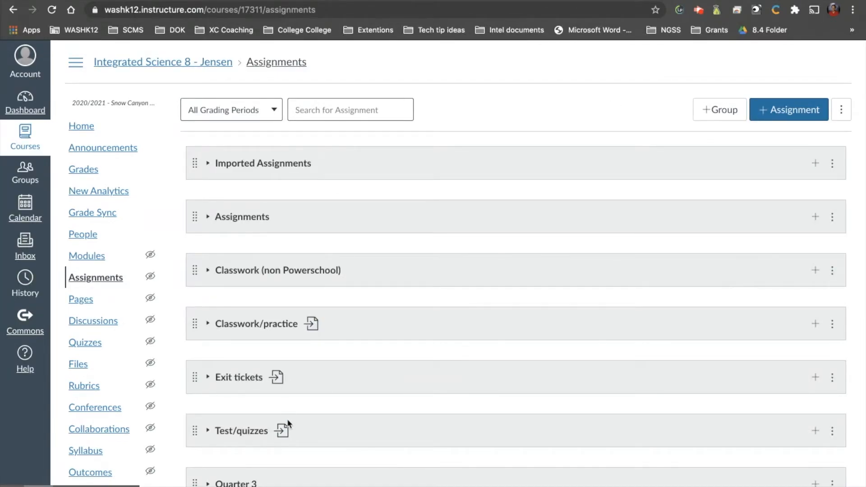
pyautogui.click(485, 0)
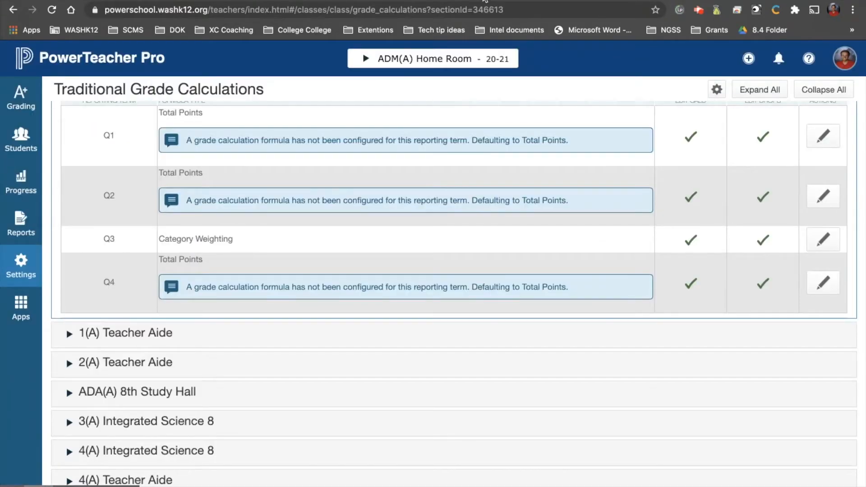
pyautogui.scroll(2, 593, 152)
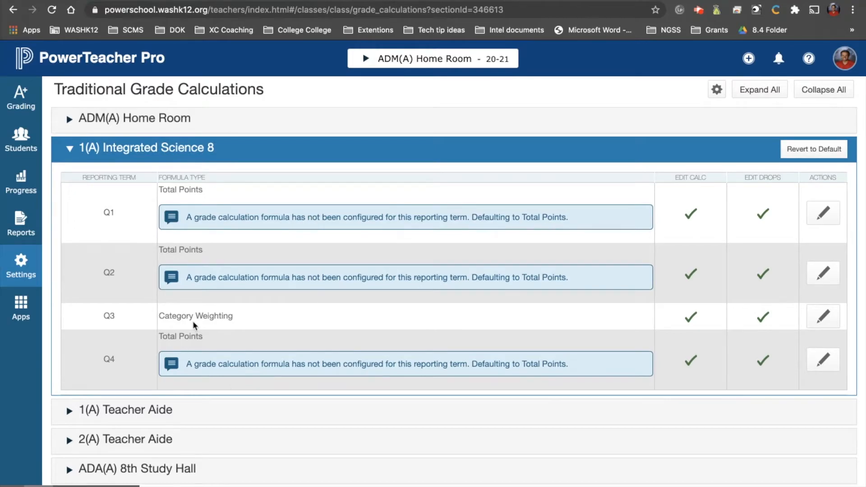
pyautogui.scroll(-3, 192, 321)
pyautogui.scroll(-2, 193, 320)
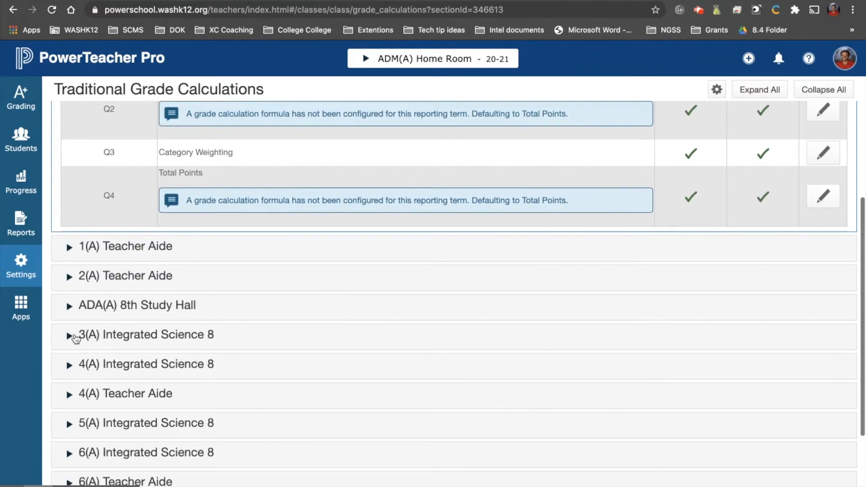
pyautogui.click(70, 336)
pyautogui.scroll(-4, 210, 333)
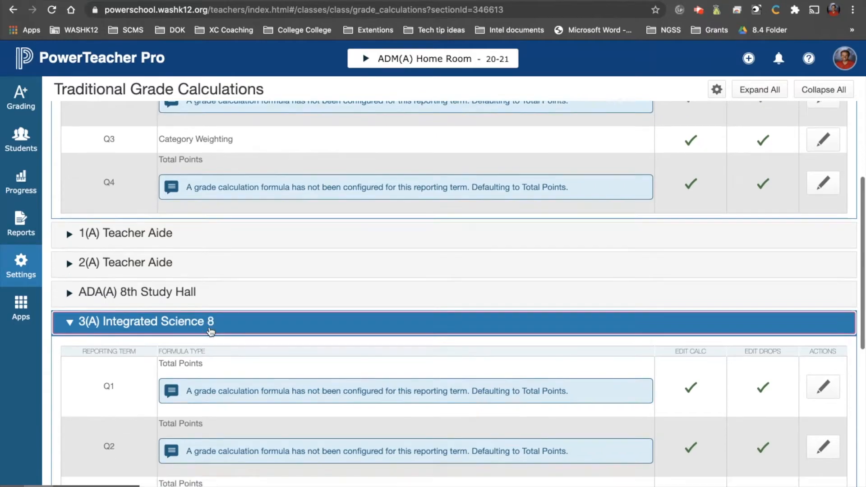
pyautogui.click(822, 366)
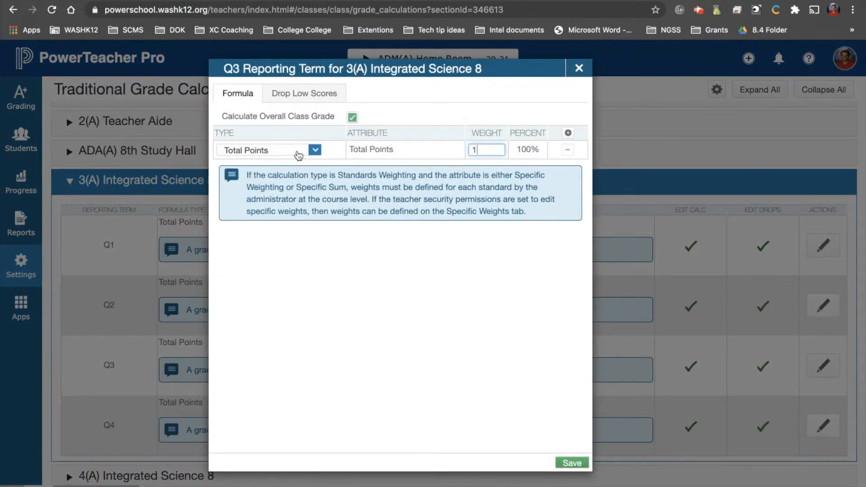
pyautogui.click(299, 152)
pyautogui.click(294, 205)
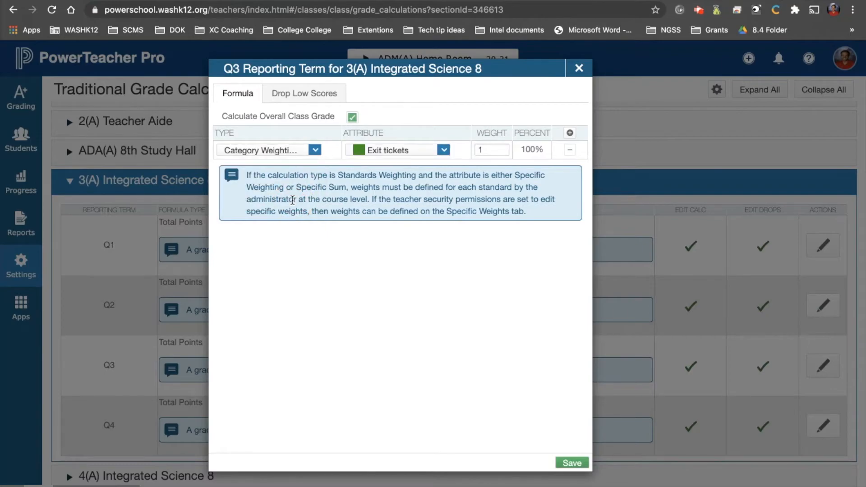
pyautogui.click(579, 71)
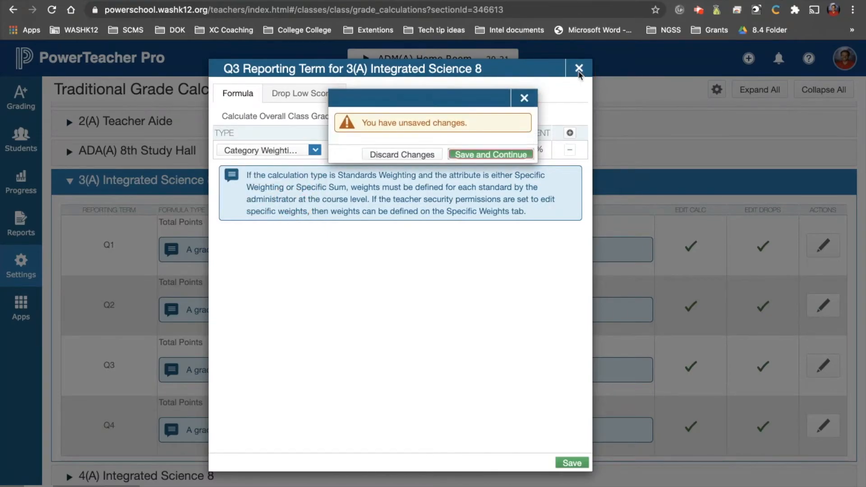
pyautogui.click(419, 158)
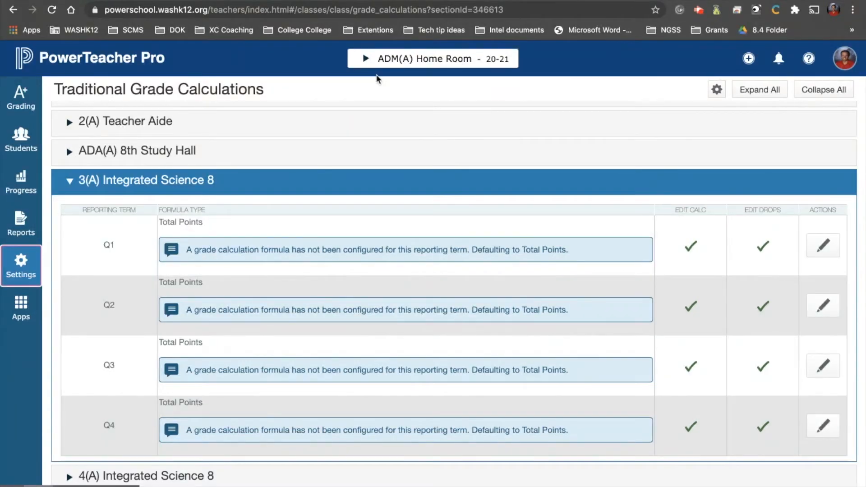
# Step: Switch back to Canvas and turn on weighting the final grade based on assignment groups
pyautogui.click(124, 1)
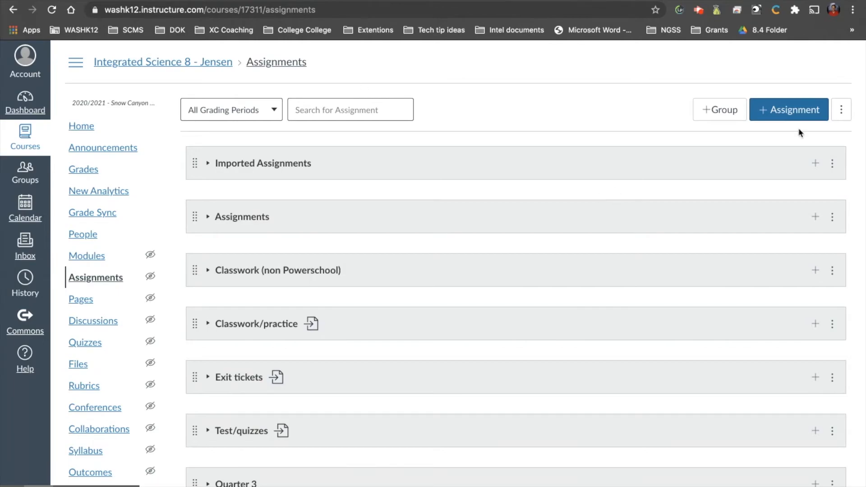
pyautogui.click(842, 111)
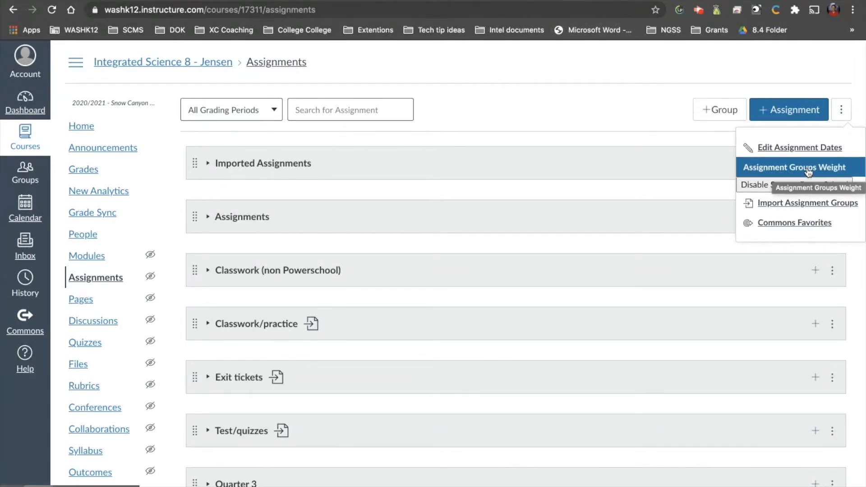
pyautogui.click(836, 167)
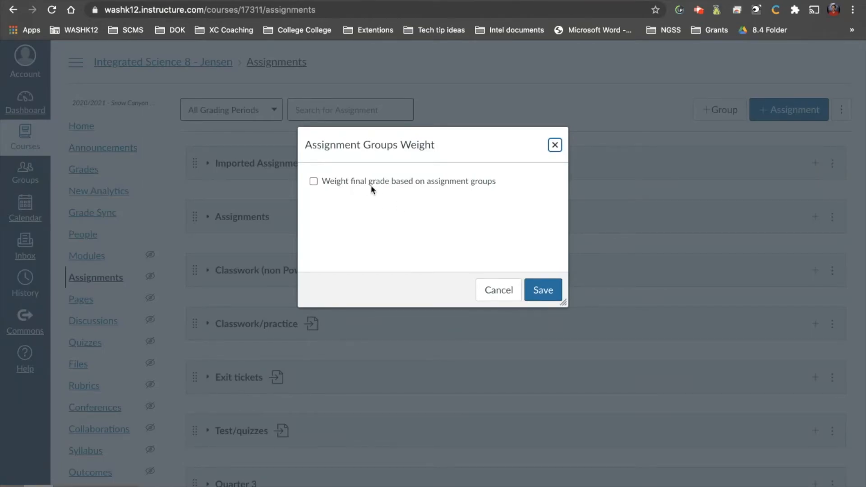
pyautogui.click(422, 183)
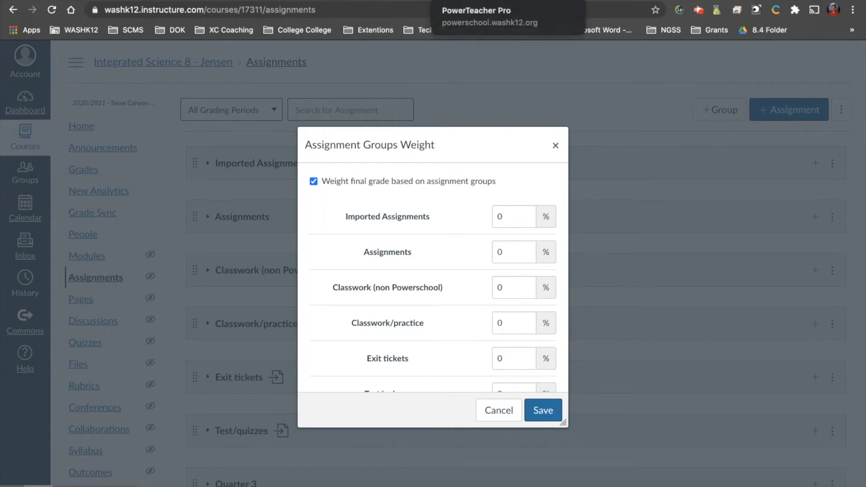
# Step: Clear the Classwork (non Powerschool) weight and set the Classwork/practice weight to 20%
pyautogui.doubleClick(509, 289)
pyautogui.write('20')
pyautogui.click(512, 319)
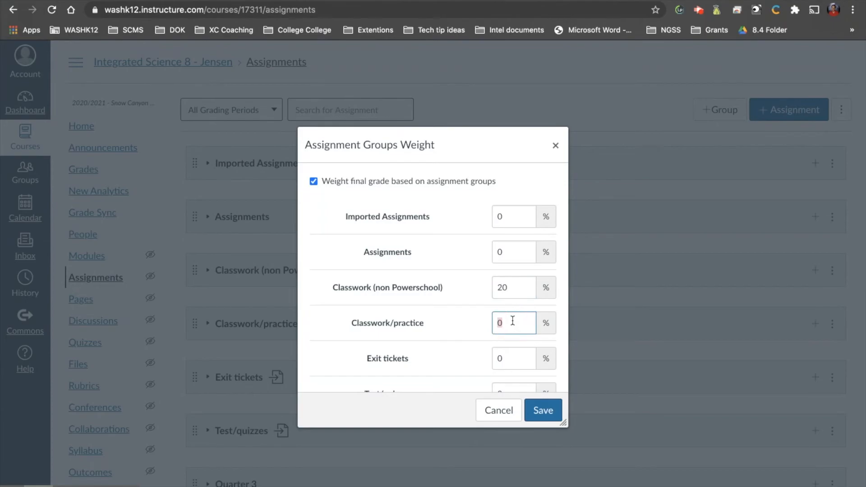
pyautogui.click(519, 289)
pyautogui.doubleClick(519, 289)
pyautogui.press('BackSpace')
pyautogui.doubleClick(515, 324)
pyautogui.write('2-0')
pyautogui.write('0')
# Step: Set the Exit tickets weight to 20% and the Test/quizzes weight to 60%
pyautogui.doubleClick(513, 356)
pyautogui.press('BackSpace')
pyautogui.write('20')
pyautogui.scroll(-3, 512, 359)
pyautogui.doubleClick(511, 325)
pyautogui.write('60')
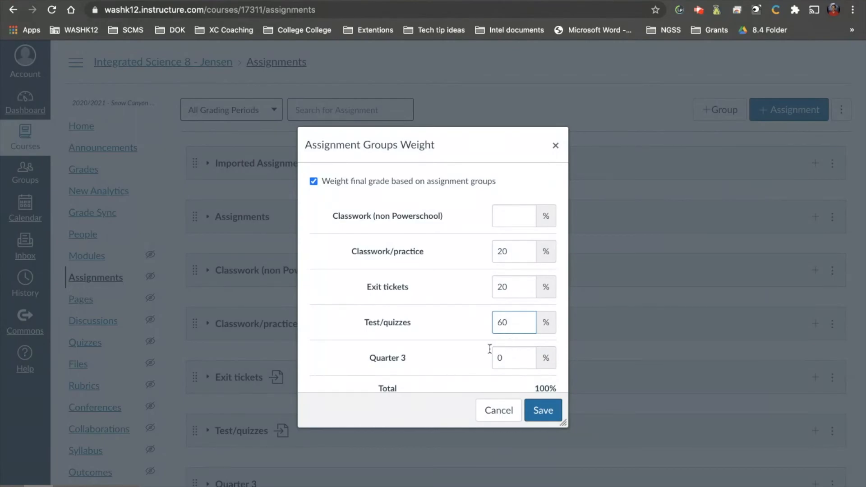
# Step: Set the Quarter 3 weight to 10% and save the assignment group weights
pyautogui.scroll(-1, 482, 353)
pyautogui.doubleClick(517, 353)
pyautogui.write('10')
pyautogui.press('Return')
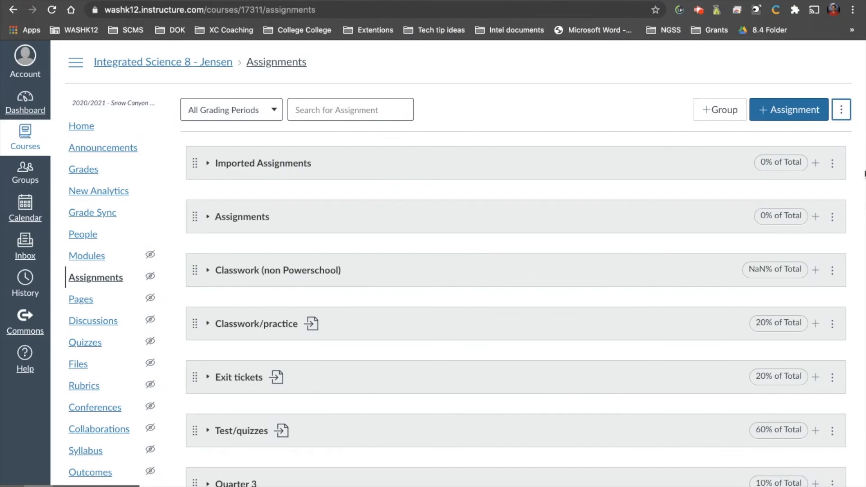
# Step: Reopen the assignment group weights, set the Quarter 3 weight to 0%, and save
pyautogui.click(841, 109)
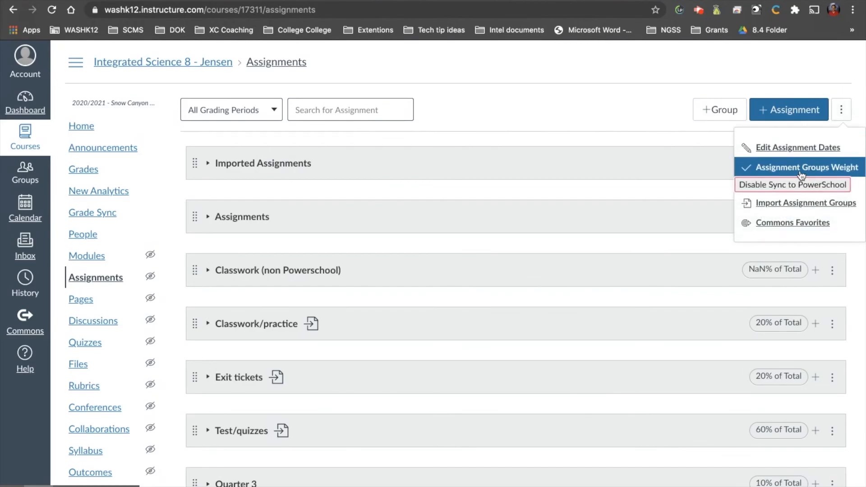
pyautogui.click(801, 168)
pyautogui.doubleClick(506, 350)
pyautogui.write('0')
pyautogui.click(537, 409)
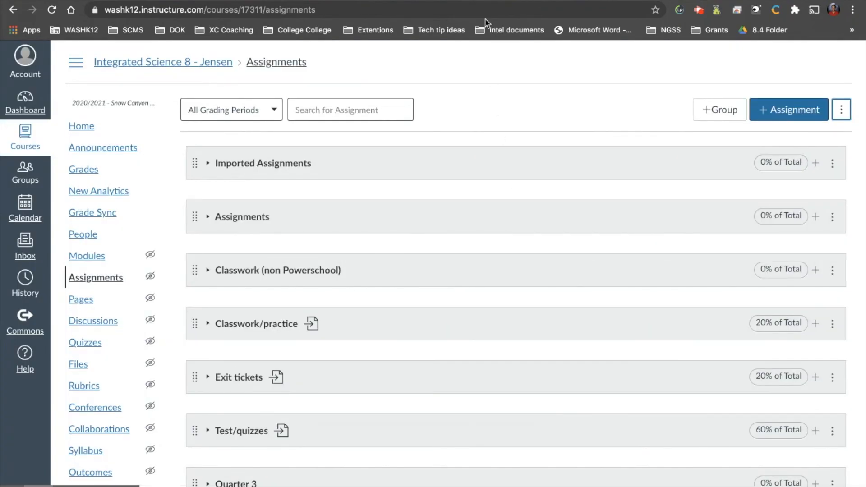
# Step: Glance at PowerTeacher Pro, return to Canvas, and open the assignments options menu
pyautogui.click(486, 0)
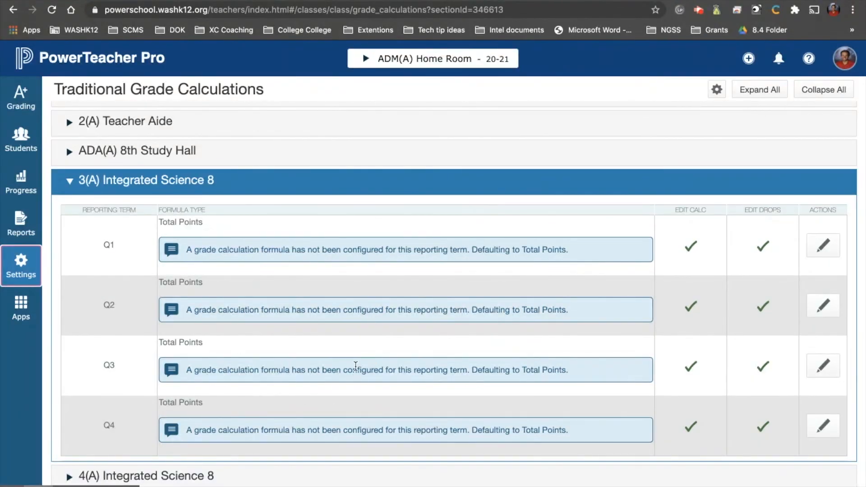
pyautogui.click(79, 1)
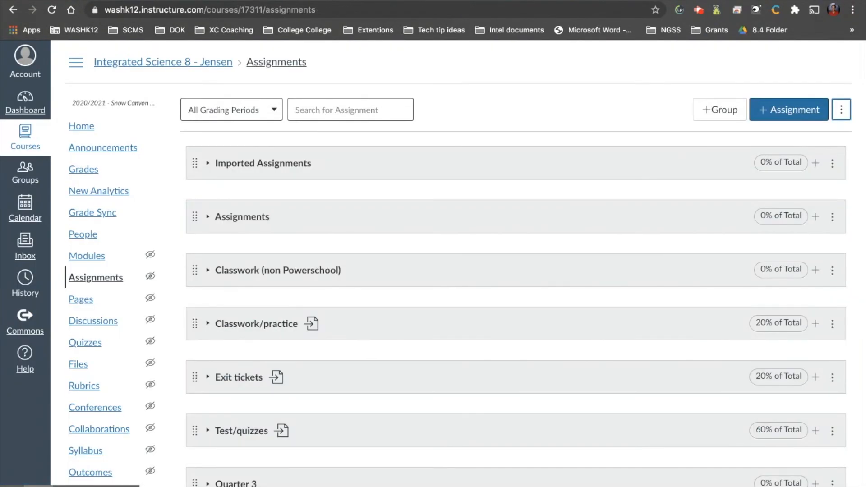
pyautogui.click(841, 110)
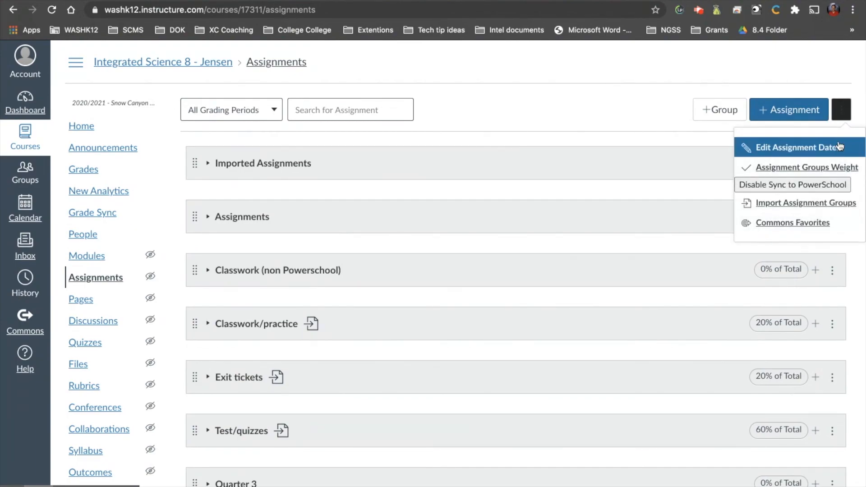